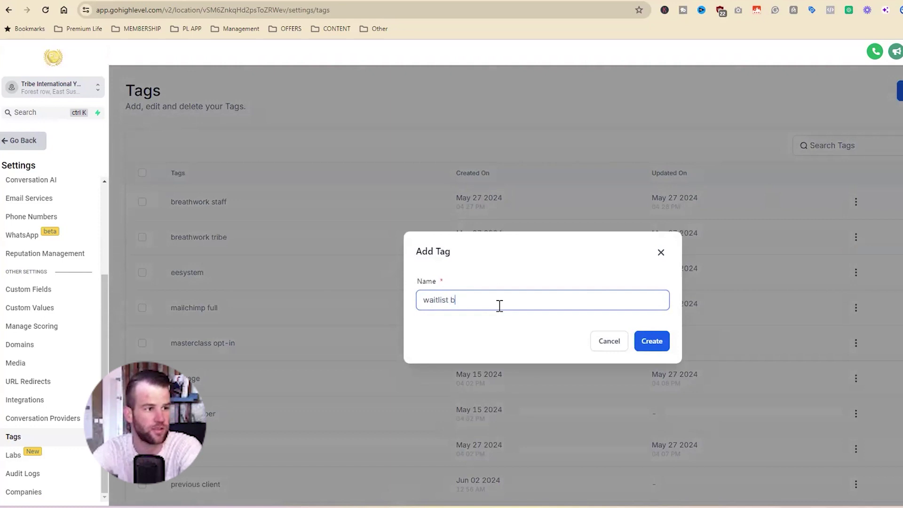
Create the new coach's waitlist tag, then return to Sites > Funnels
drag(499, 305, 459, 305)
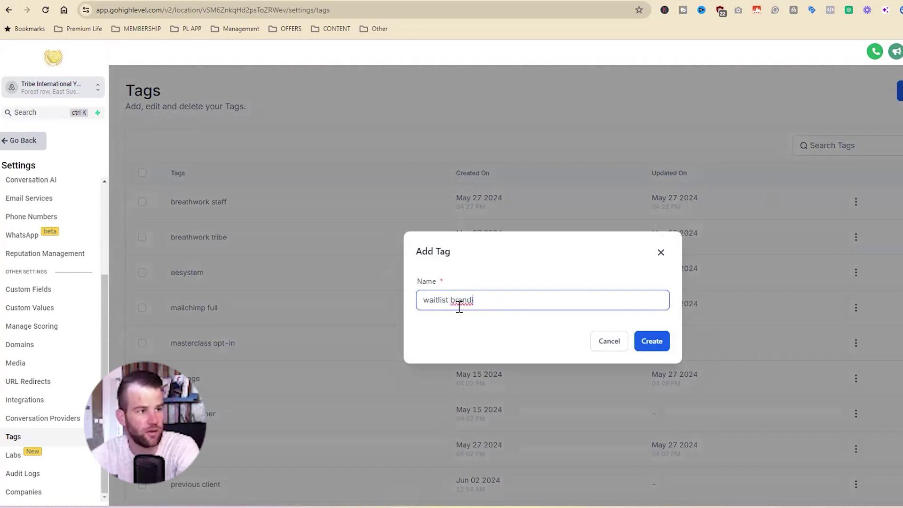
click(651, 339)
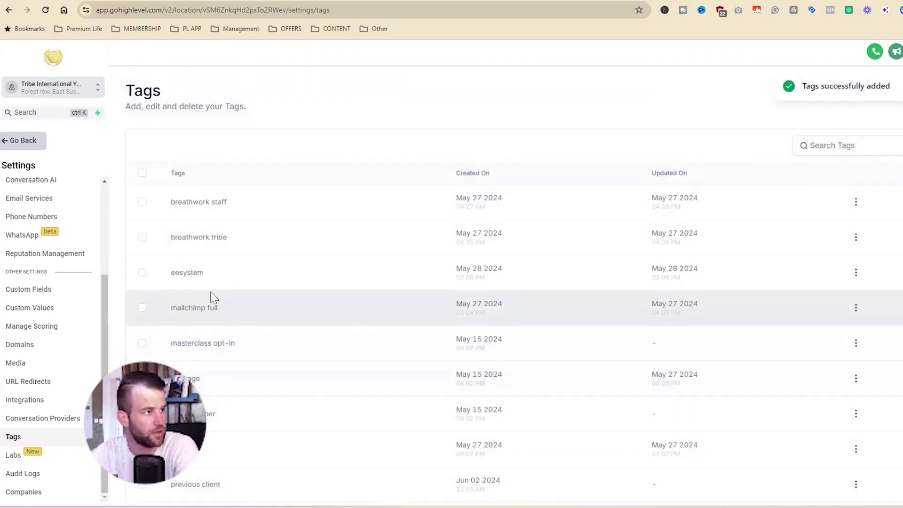
click(23, 141)
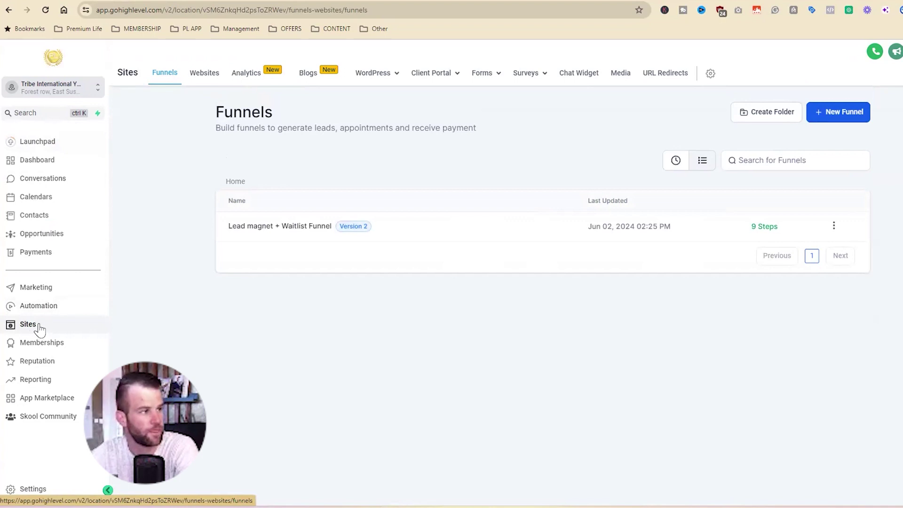
Open the Lead magnet + Waitlist Funnel and view its Interest Opt All Coaches4 step
click(297, 227)
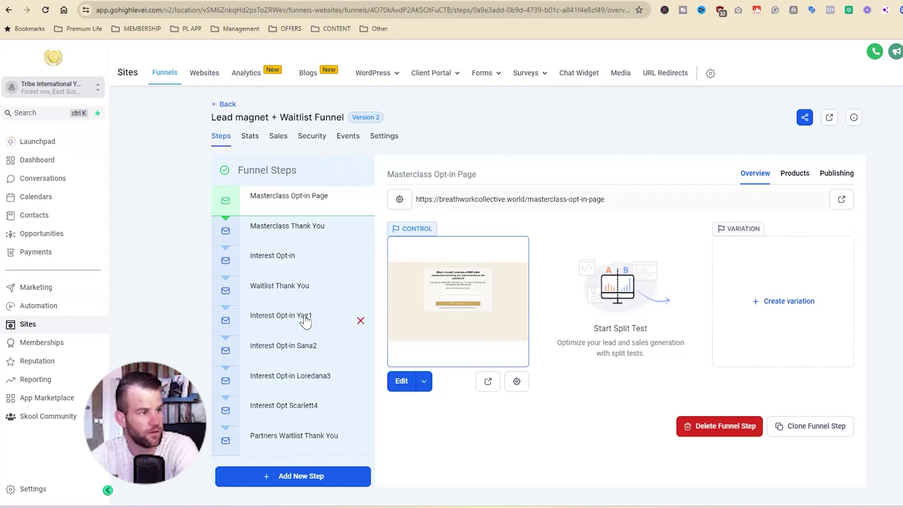
click(288, 411)
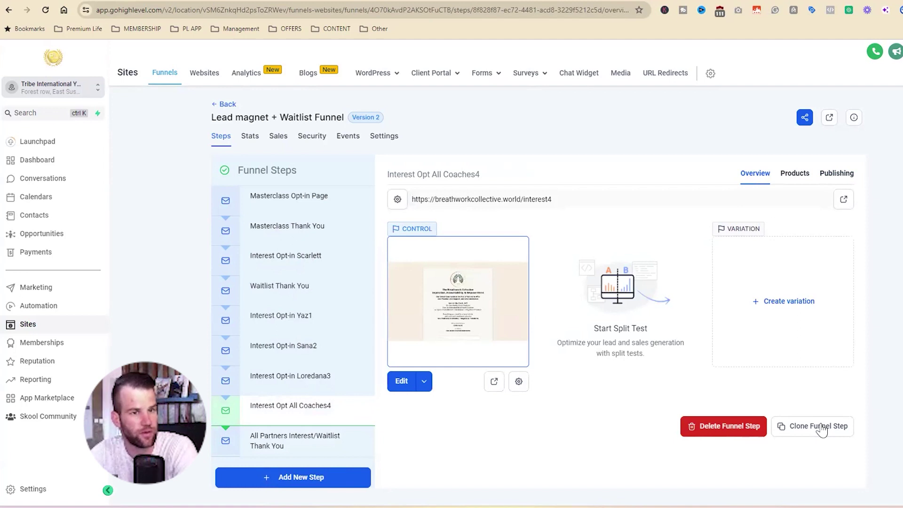
mouse_move(483, 74)
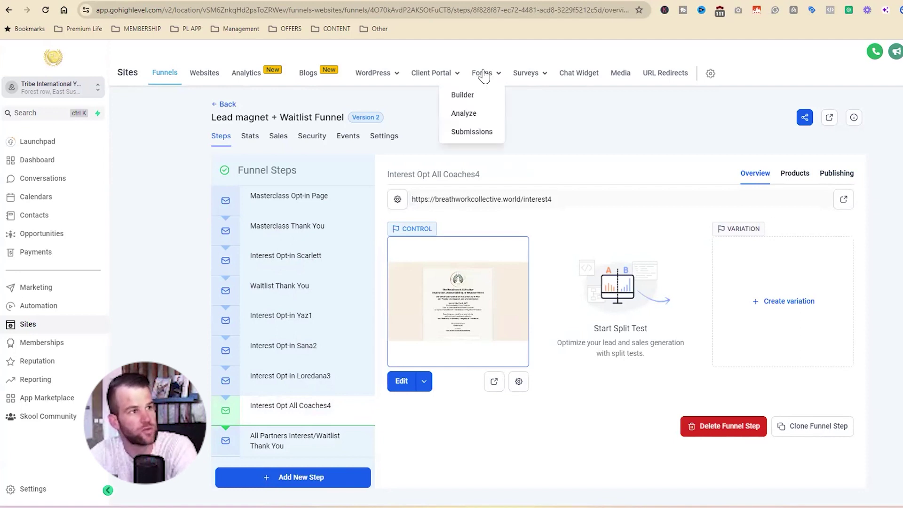
Duplicate Waitlist Opt-in Form - 20 coaches as Waitlist Opt-in Form - Brandi5
click(466, 96)
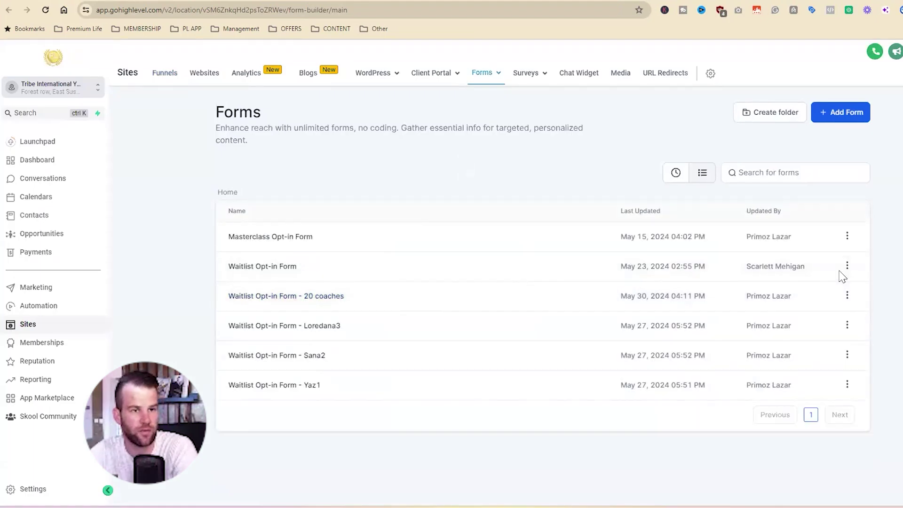
click(847, 295)
click(819, 329)
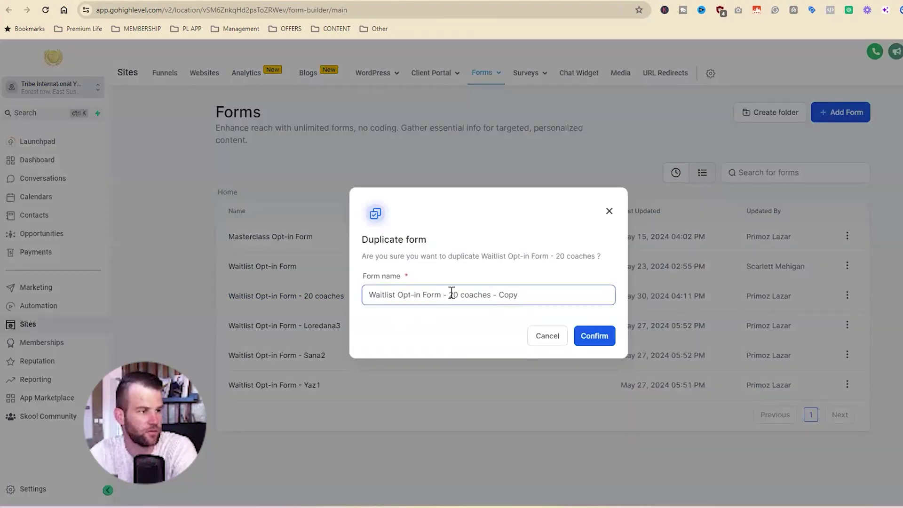
drag(450, 294, 565, 297)
text(Brandi)
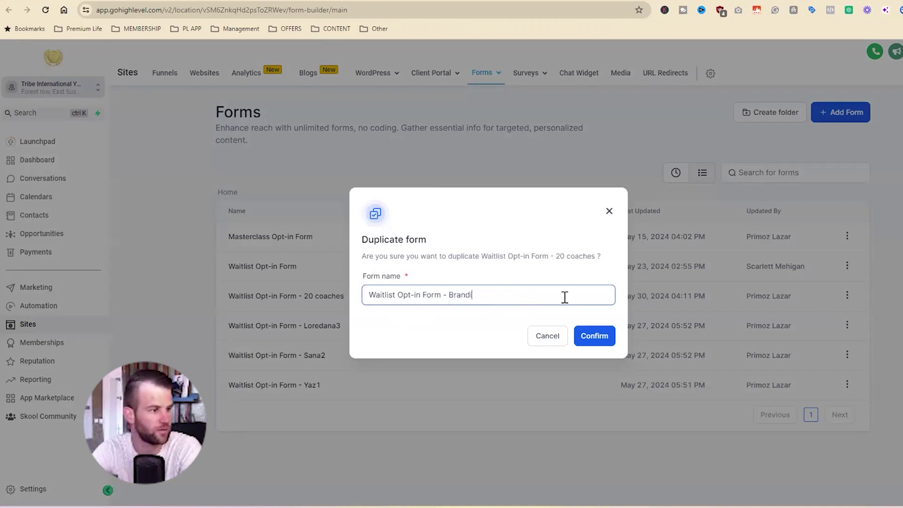
text(6)
key(BackSpace)
text(5)
click(604, 334)
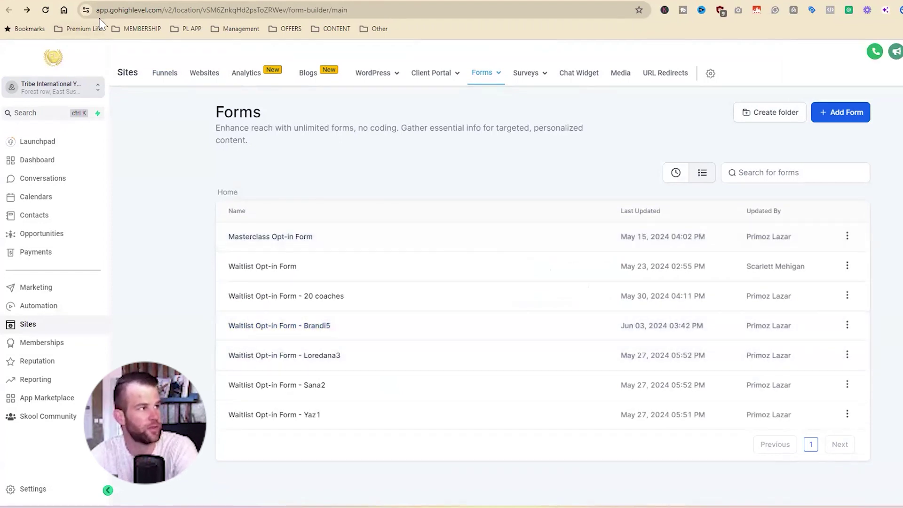
click(8, 10)
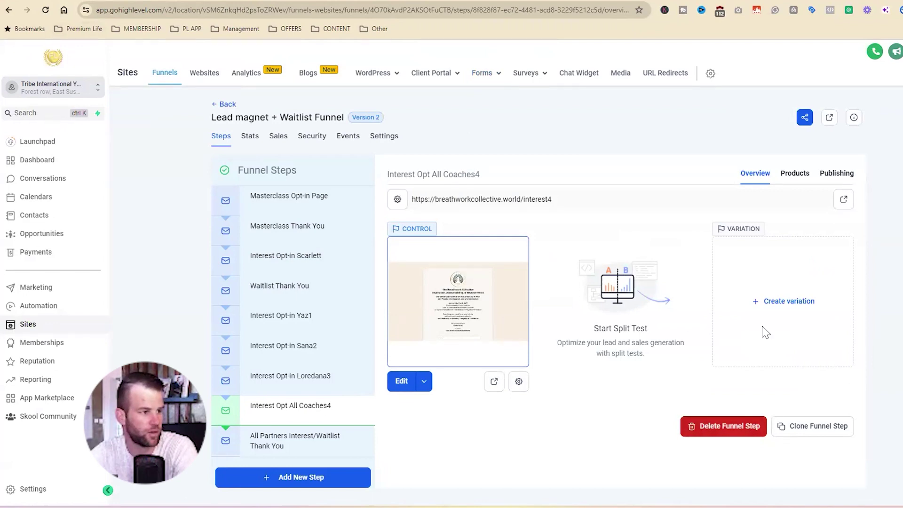
Clone the Interest Opt All Coaches4 step within this funnel, placing it above the thank-you step
click(794, 429)
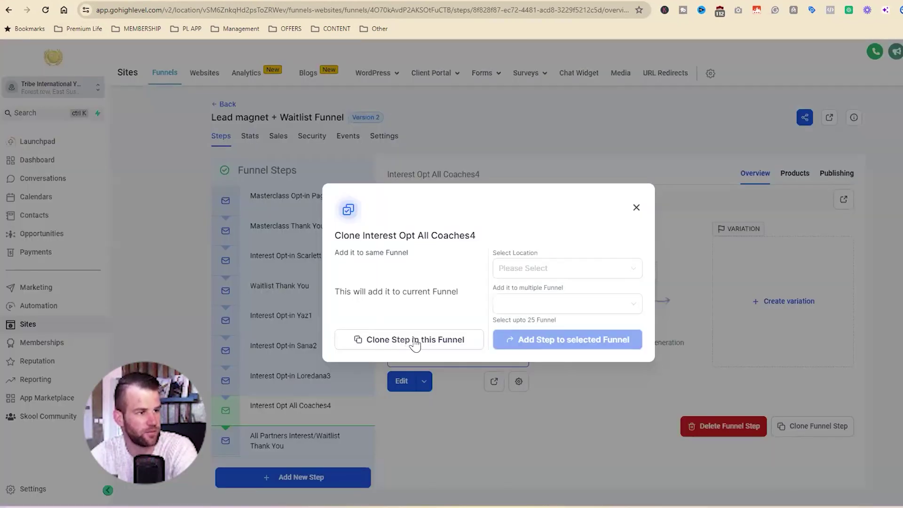
click(415, 344)
drag(299, 458, 302, 432)
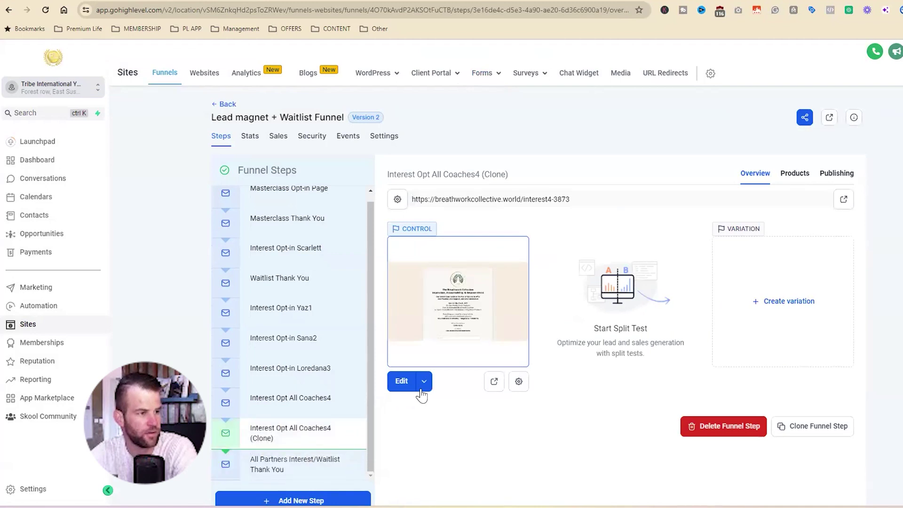
Rename the cloned step to Interest Opt Brandi5 with step URL /interest5
click(837, 173)
click(506, 266)
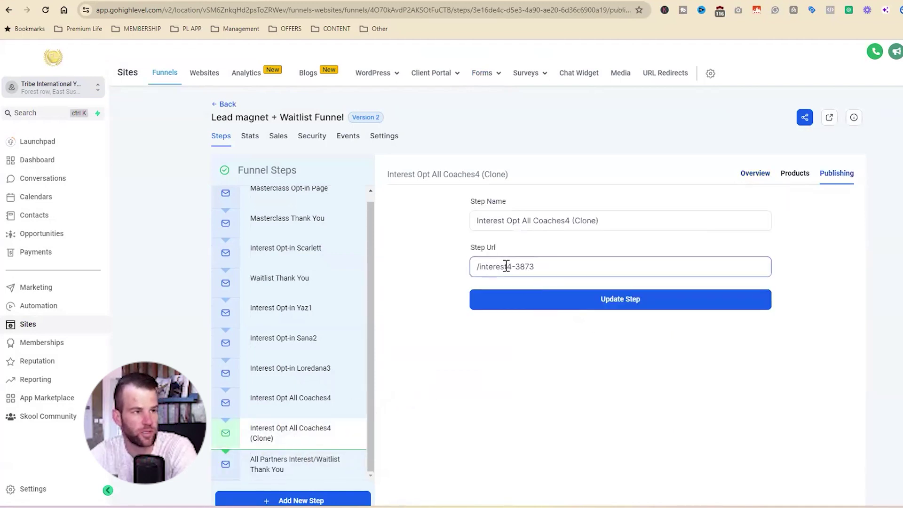
drag(506, 266, 552, 265)
text(5)
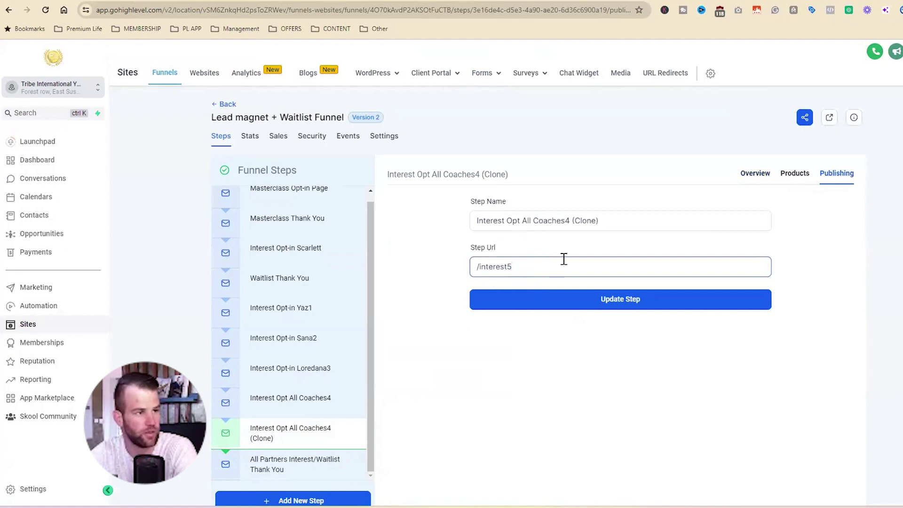
drag(521, 221, 629, 218)
text(Brandi5)
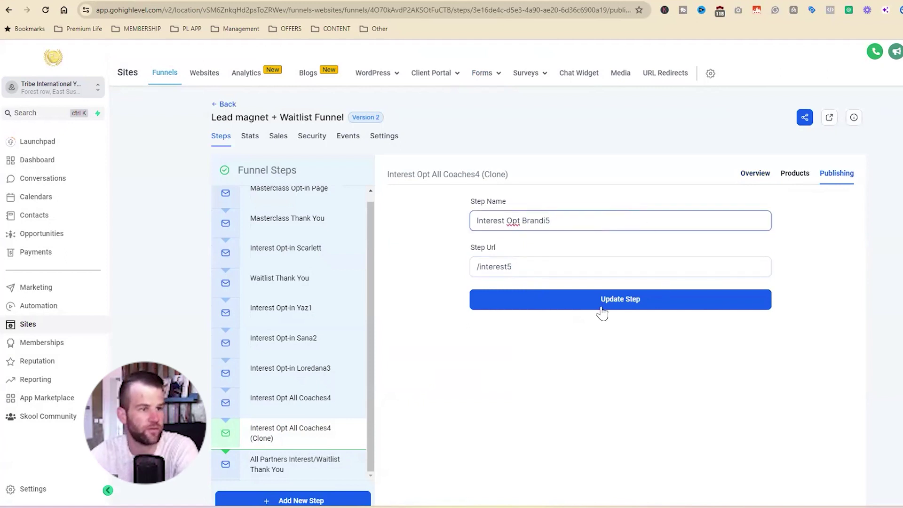
click(602, 310)
click(513, 267)
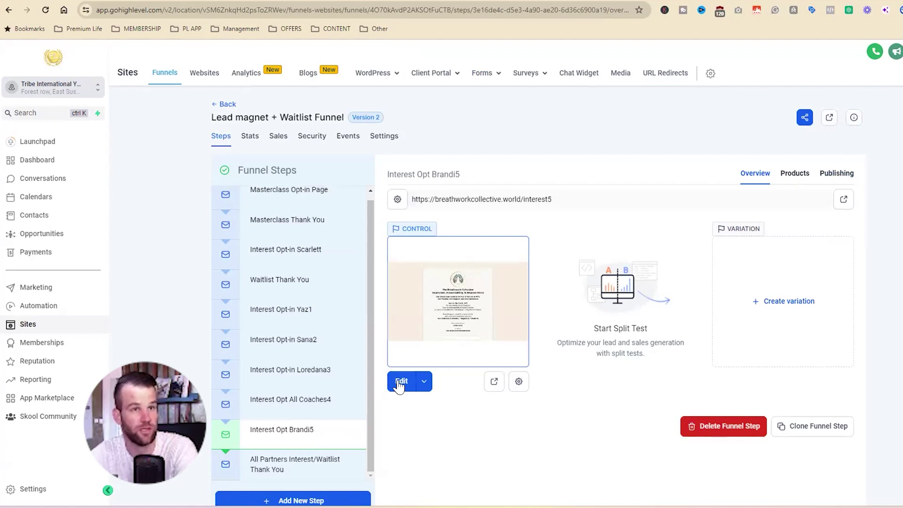
Switch the cloned page's form element to Waitlist Opt-in Form - Brandi5
click(399, 382)
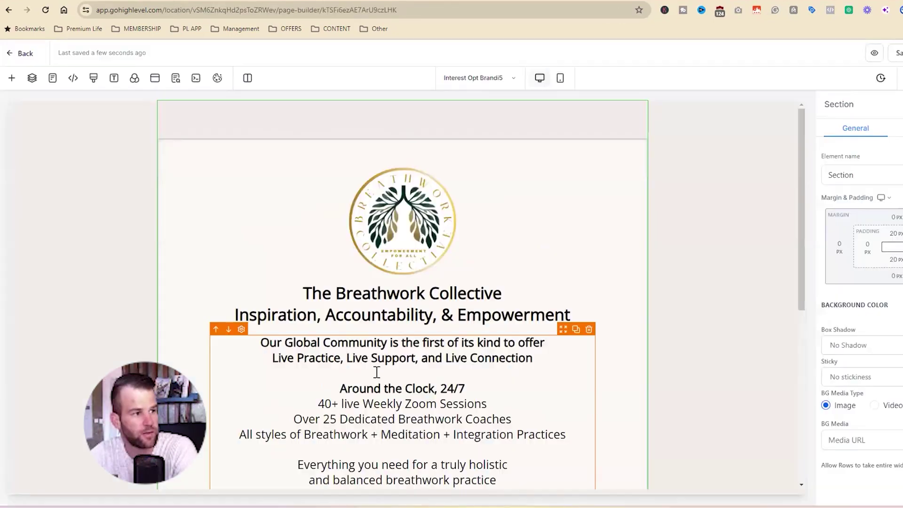
scroll(424, 356, down, 2)
scroll(424, 357, down, 4)
click(369, 347)
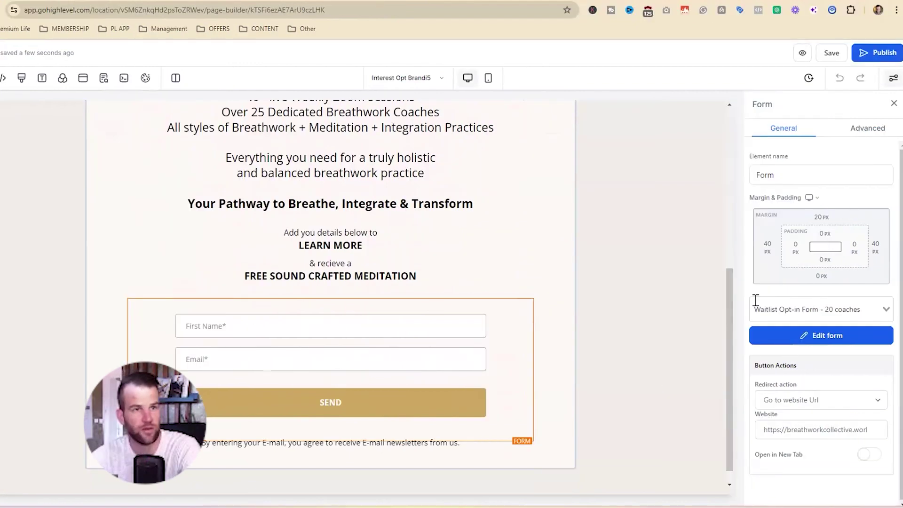
click(884, 307)
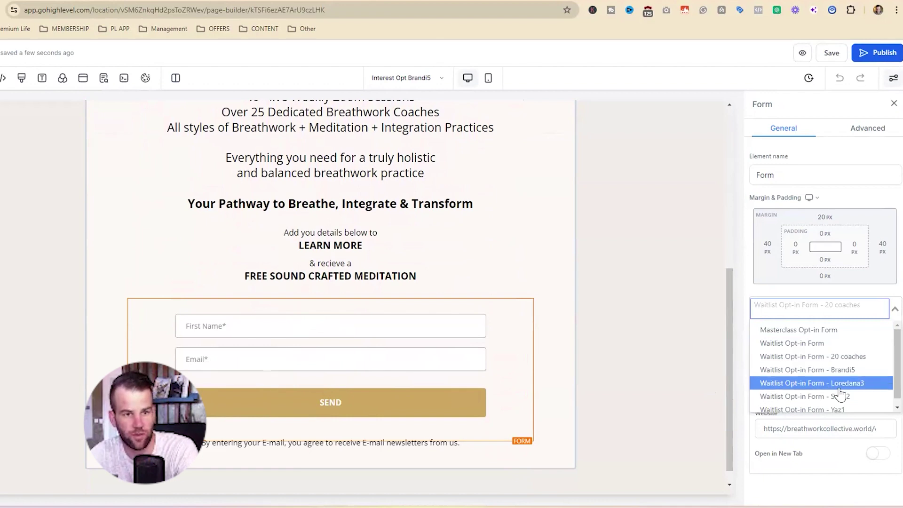
scroll(839, 390, down, 1)
click(834, 371)
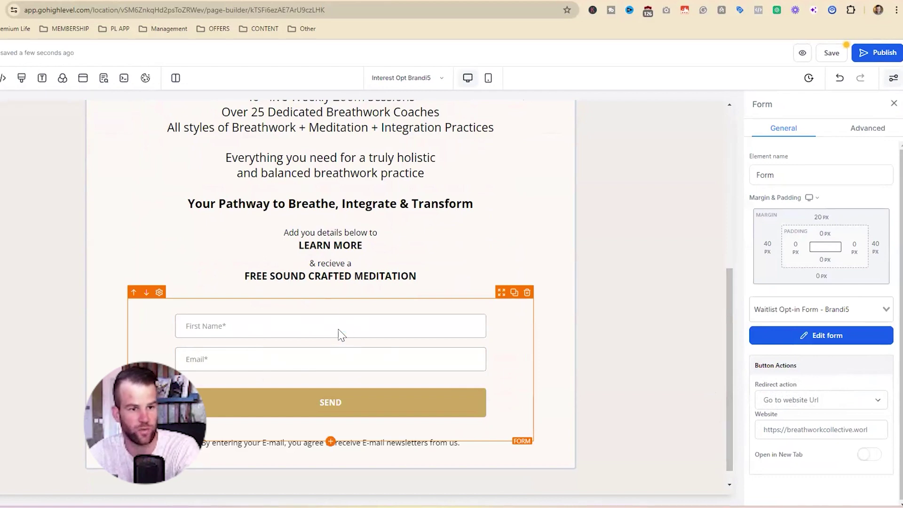
Confirm the form redirects to waitlist-thank-you-1, then save and publish the page
click(782, 429)
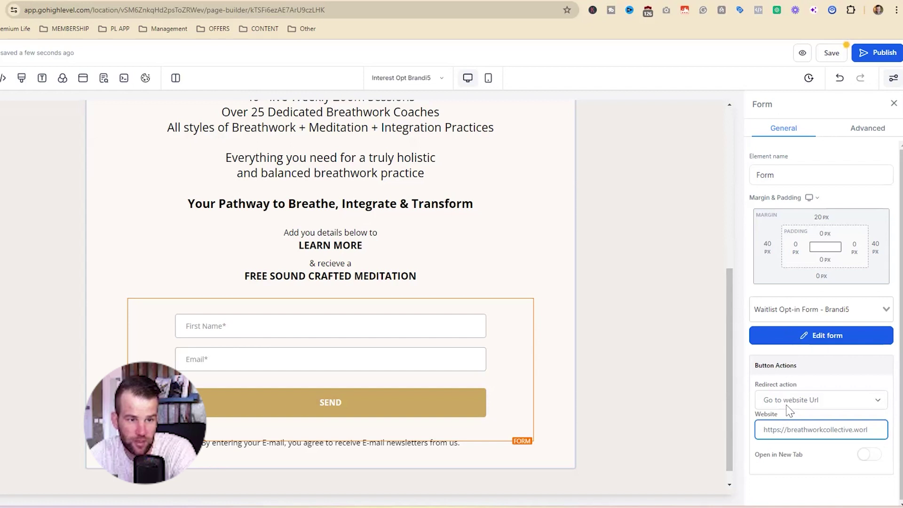
drag(782, 429, 876, 429)
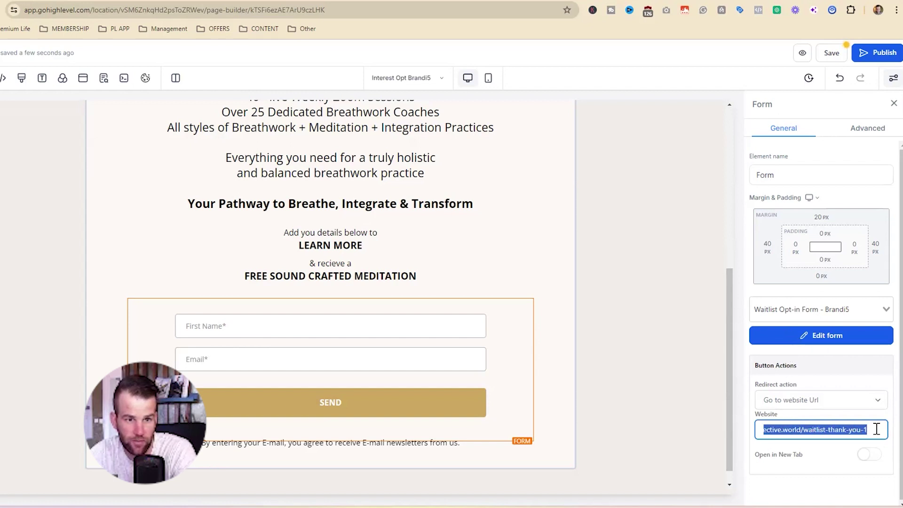
click(862, 429)
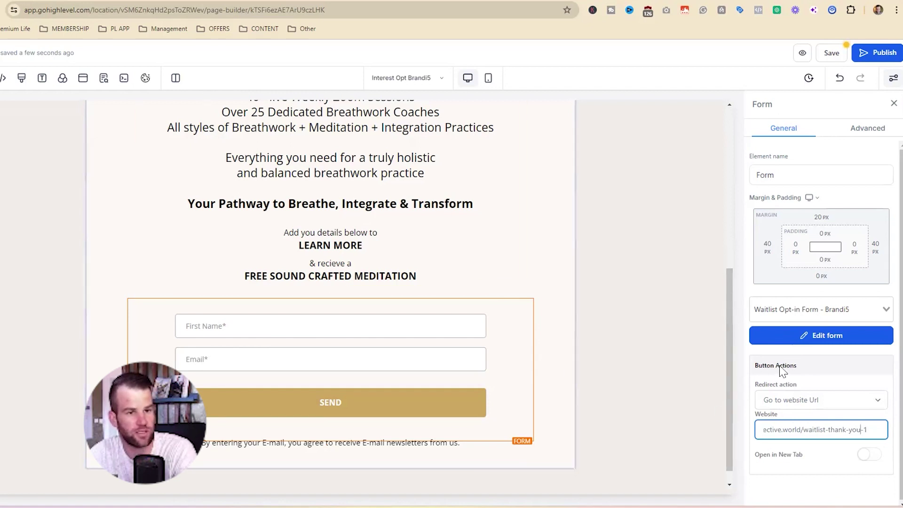
click(828, 53)
click(835, 55)
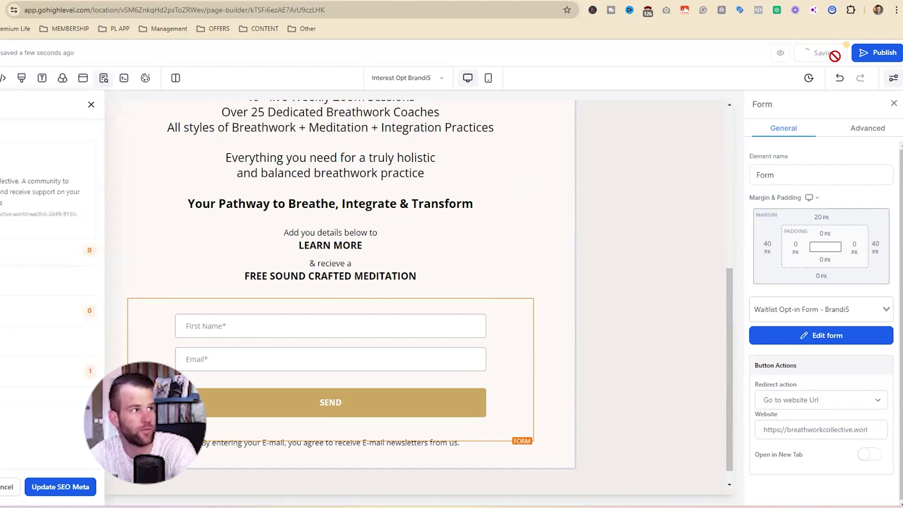
click(870, 53)
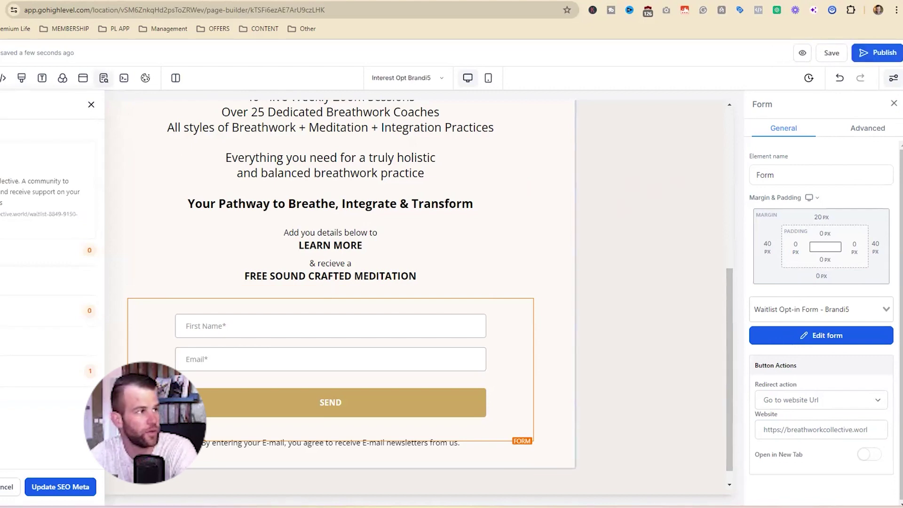
key(alt+Left)
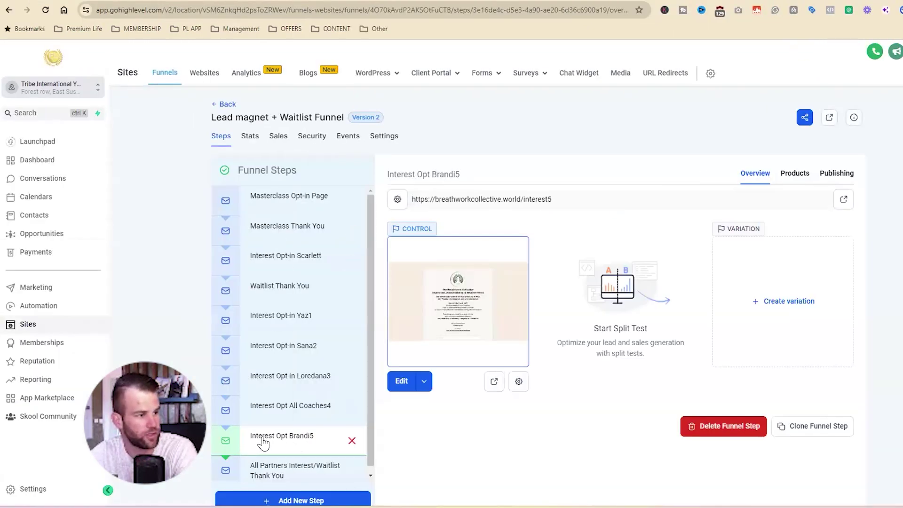
Copy the All Coaches waitlist workflow as '5- Brandi Waitlist Opt-in + Welcome E-mail' and open it
click(39, 306)
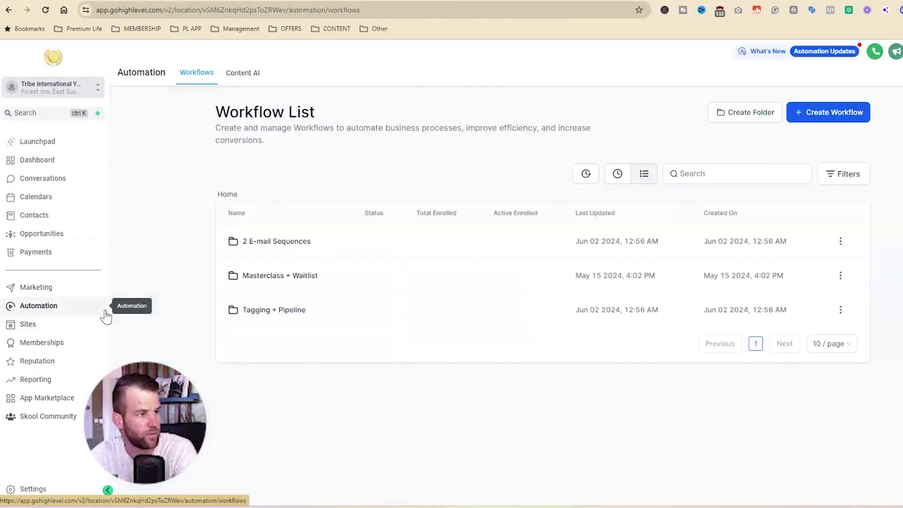
click(281, 278)
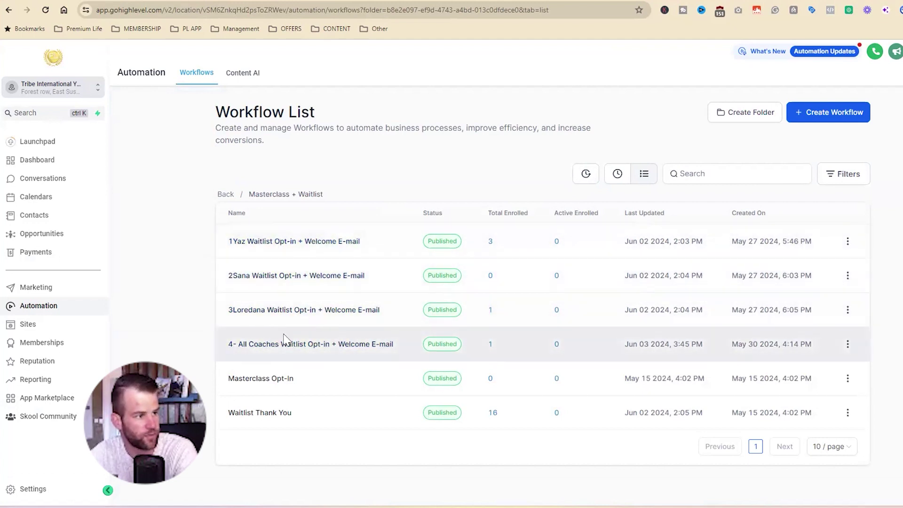
click(848, 344)
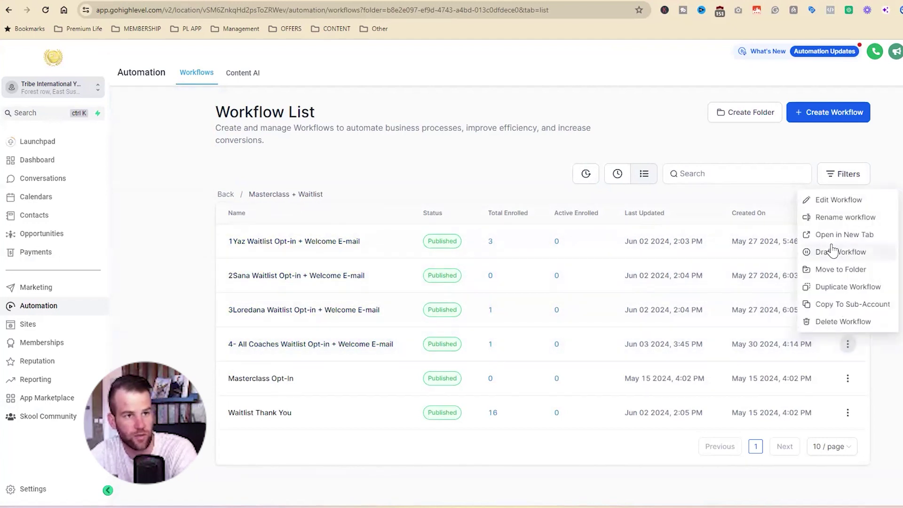
click(846, 286)
drag(453, 308, 477, 308)
text(5- Brandi Waitlist Opt-in + Welcome E-mail)
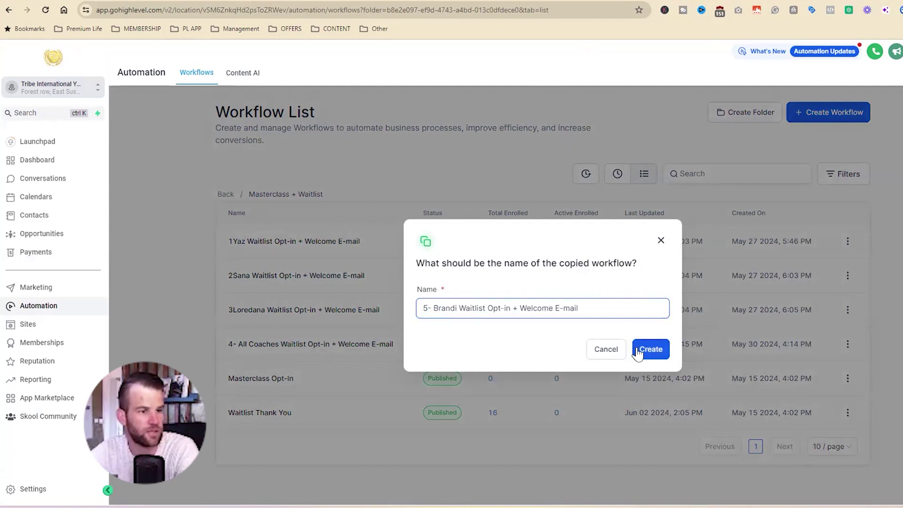
click(642, 349)
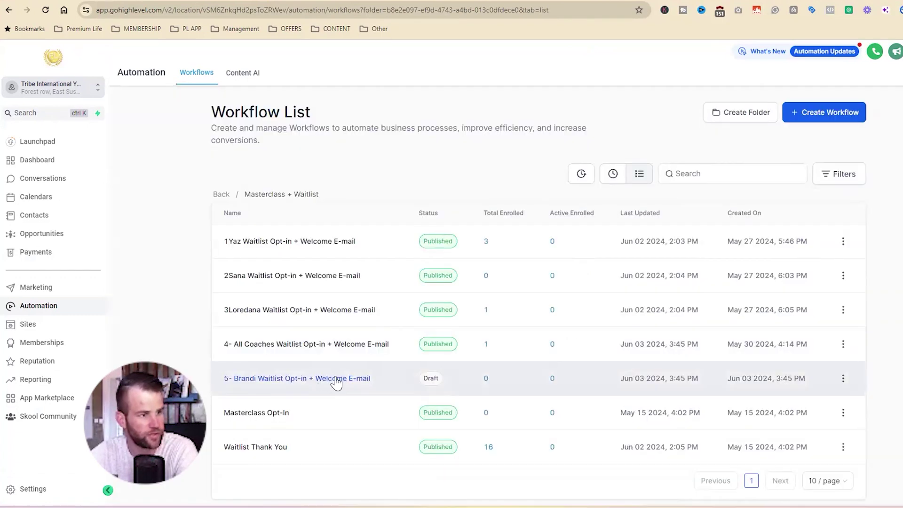
click(337, 380)
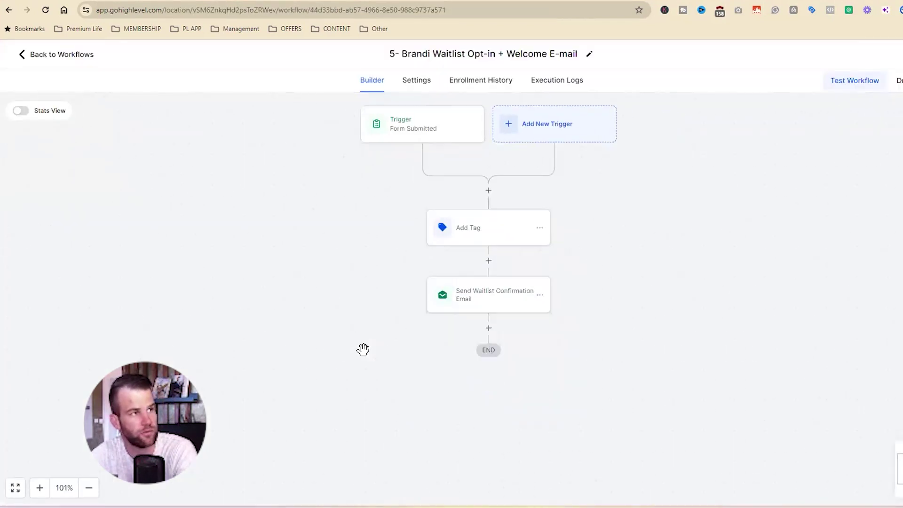
Change the workflow trigger's form filter to Waitlist Opt-in Form - Brandi5
click(426, 126)
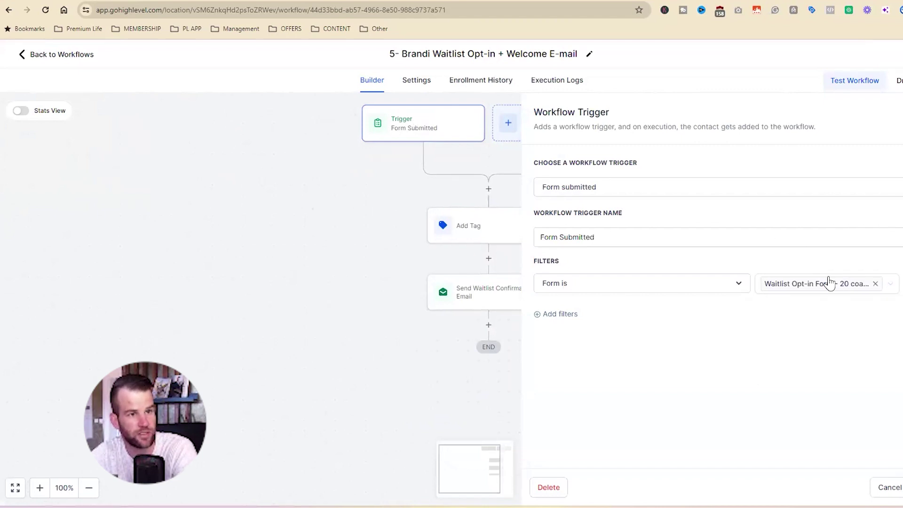
click(874, 285)
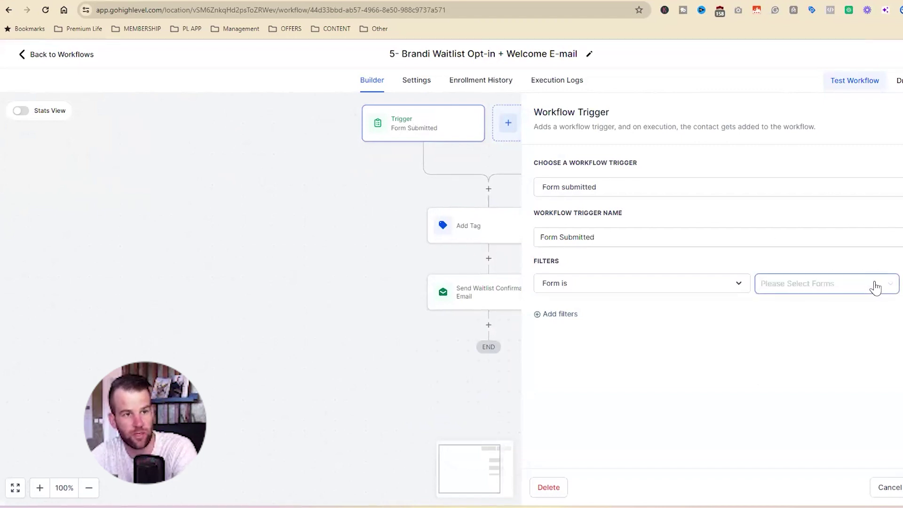
click(888, 285)
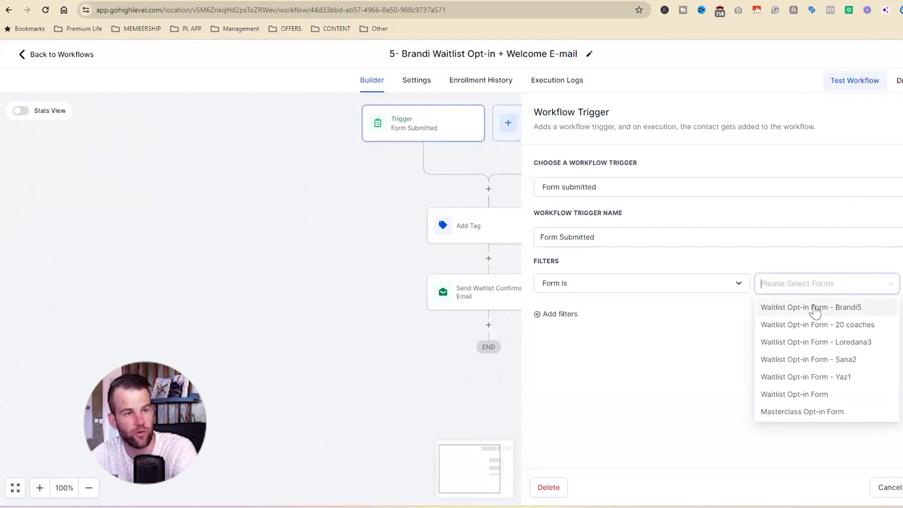
click(815, 308)
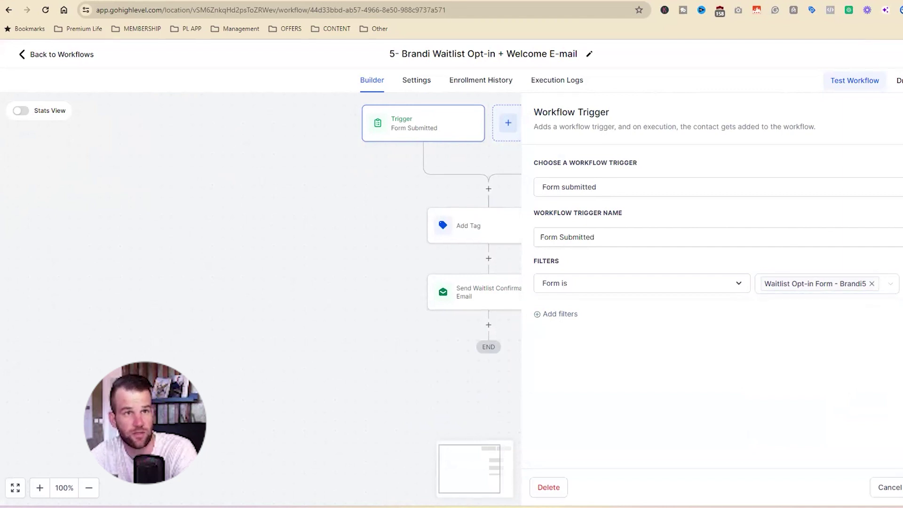
click(799, 406)
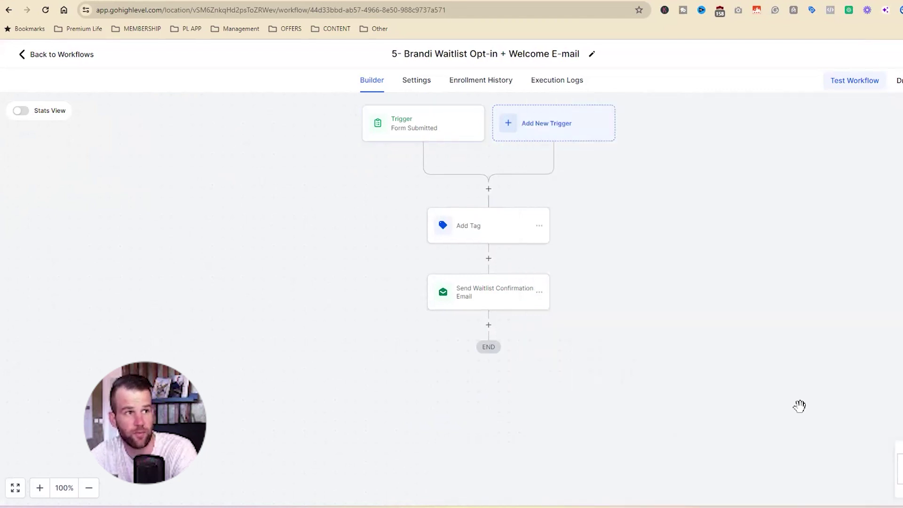
Replace the waitlist 20 coaches tag with waitlist brandi in the Add Tag step
click(477, 229)
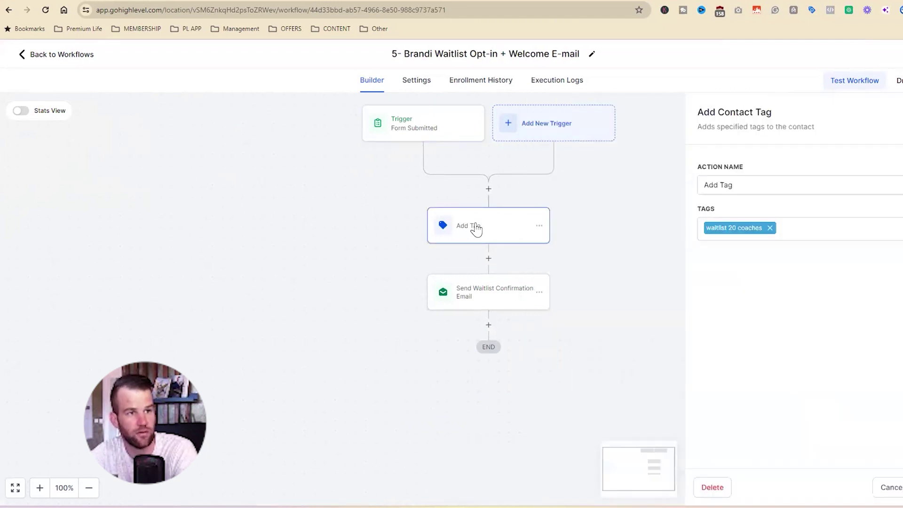
click(771, 228)
click(750, 230)
text(brandi)
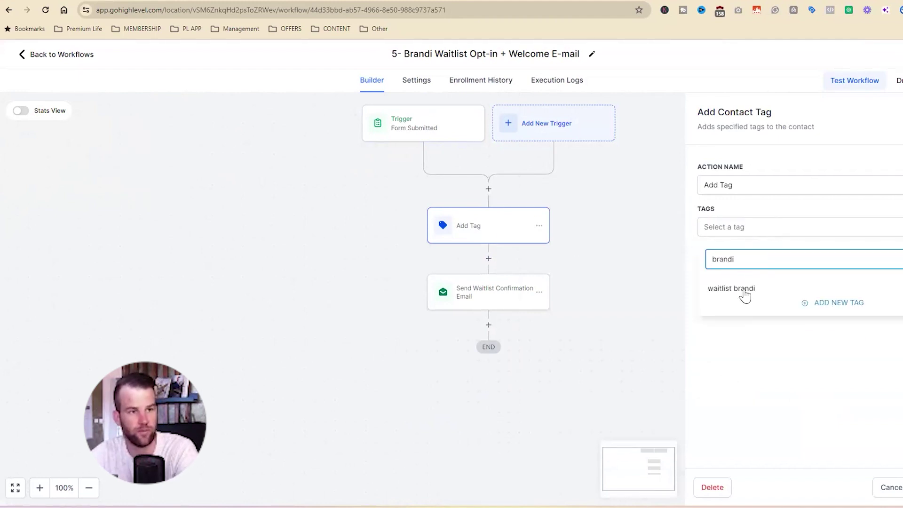
click(736, 290)
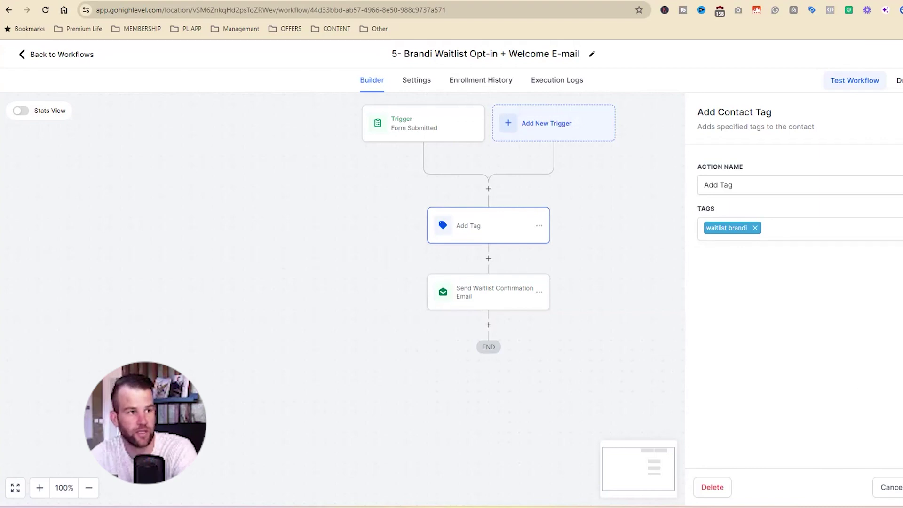
Review the confirmation email step's content
click(484, 298)
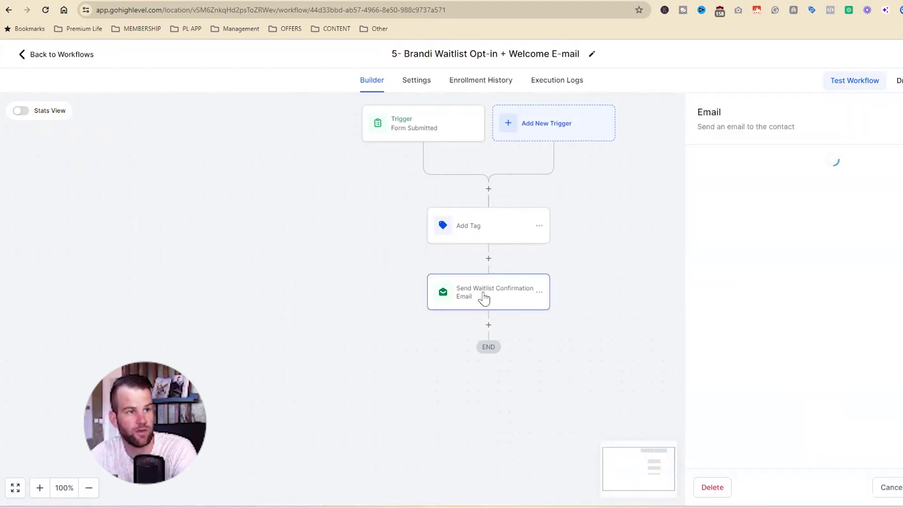
scroll(691, 290, down, 5)
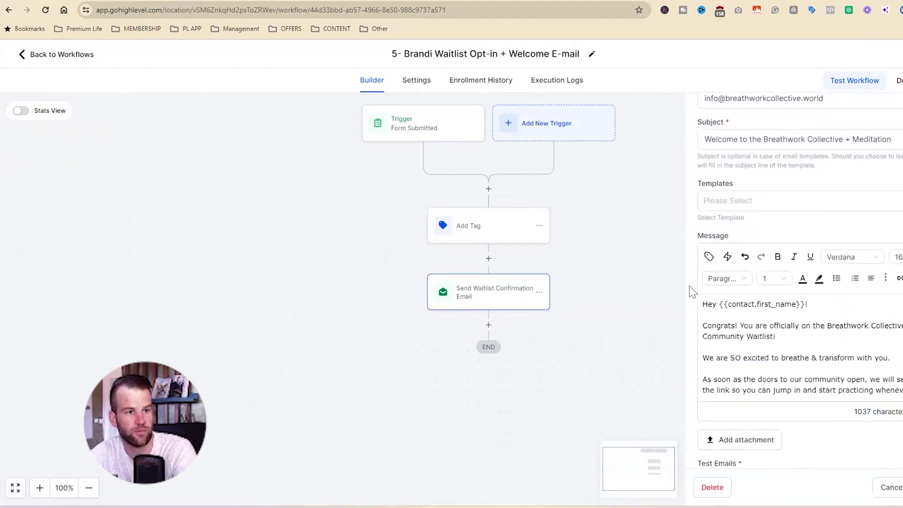
scroll(718, 296, down, 3)
scroll(701, 306, up, 8)
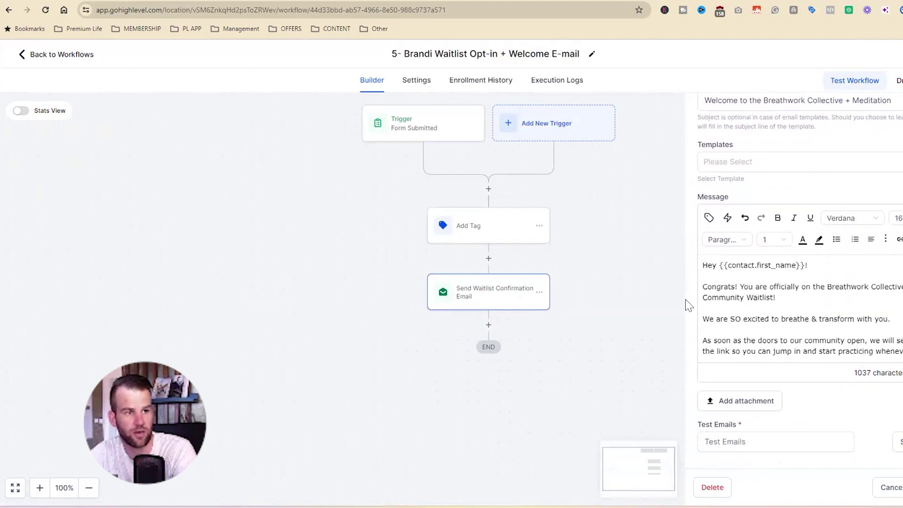
scroll(691, 329, up, 3)
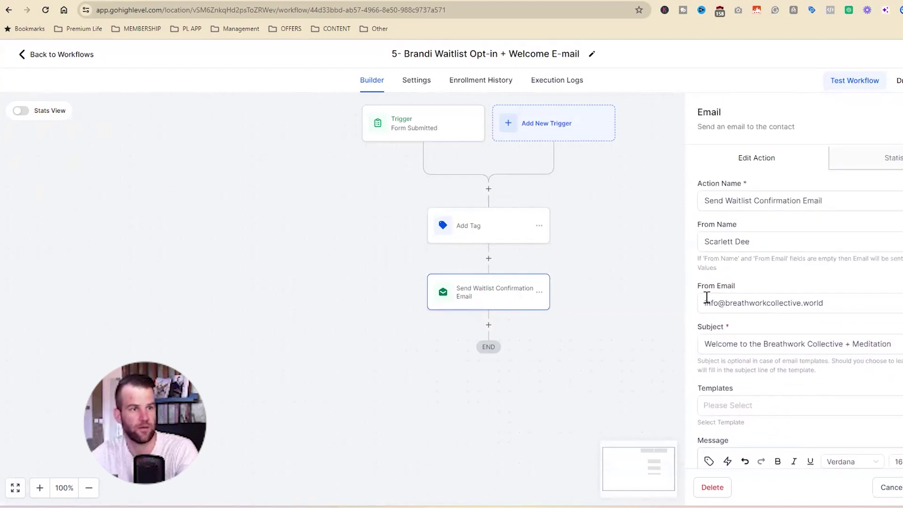
scroll(625, 309, up, 2)
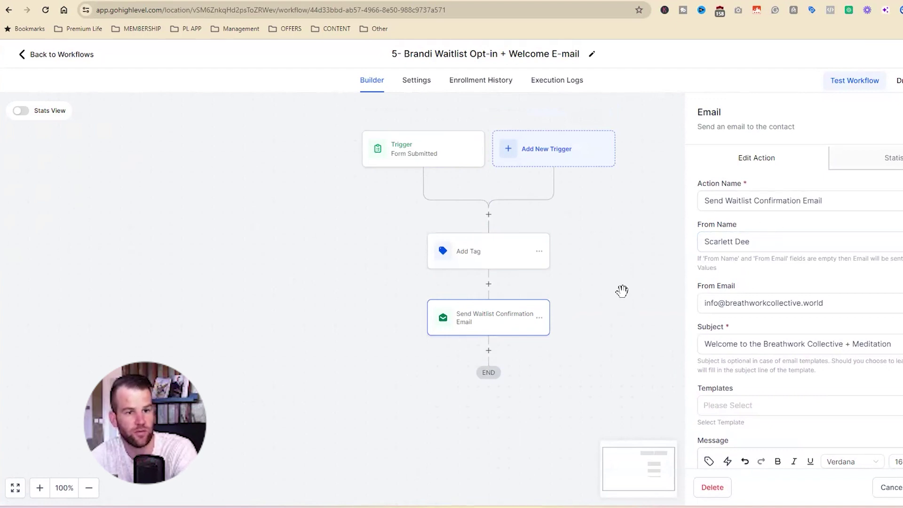
Check the Brandi workflow's Settings tab, then go back to the Workflow List
click(408, 82)
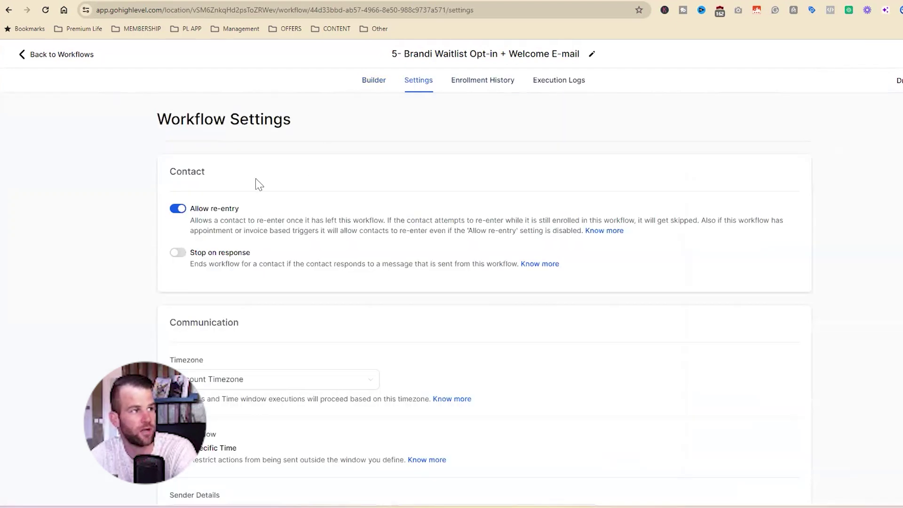
click(376, 82)
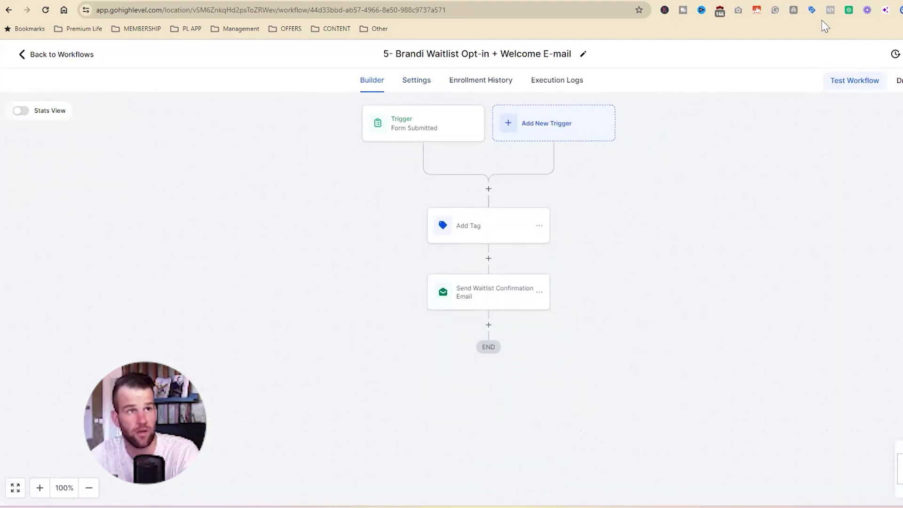
click(25, 56)
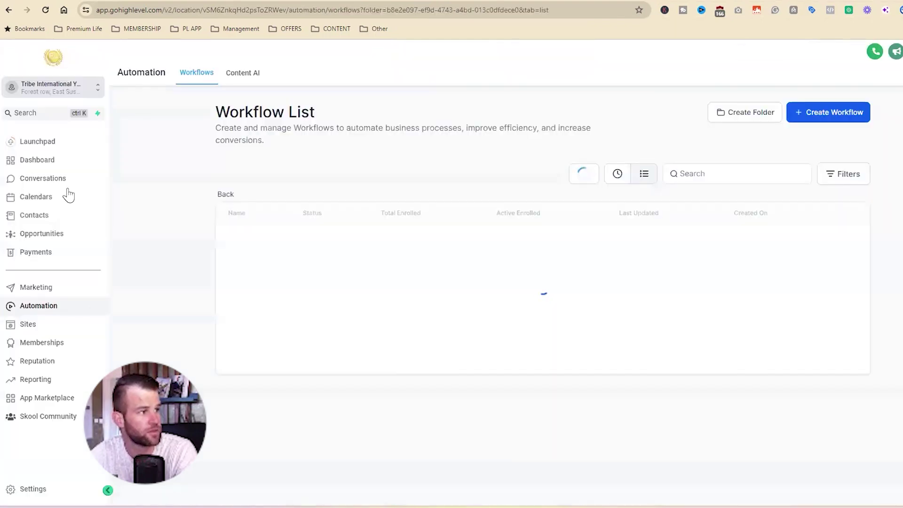
Submit a test sign-up with a test e-mail address on the live Interest Opt Brandi5 page
click(46, 328)
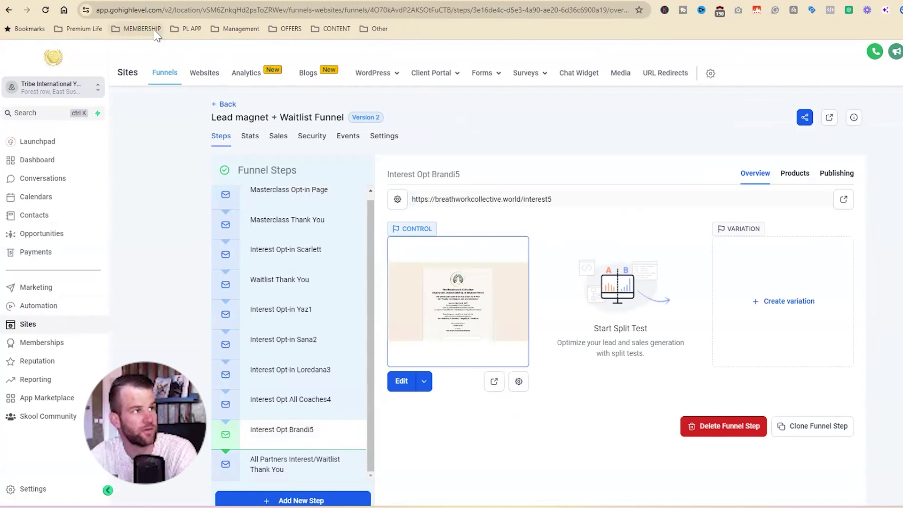
click(493, 382)
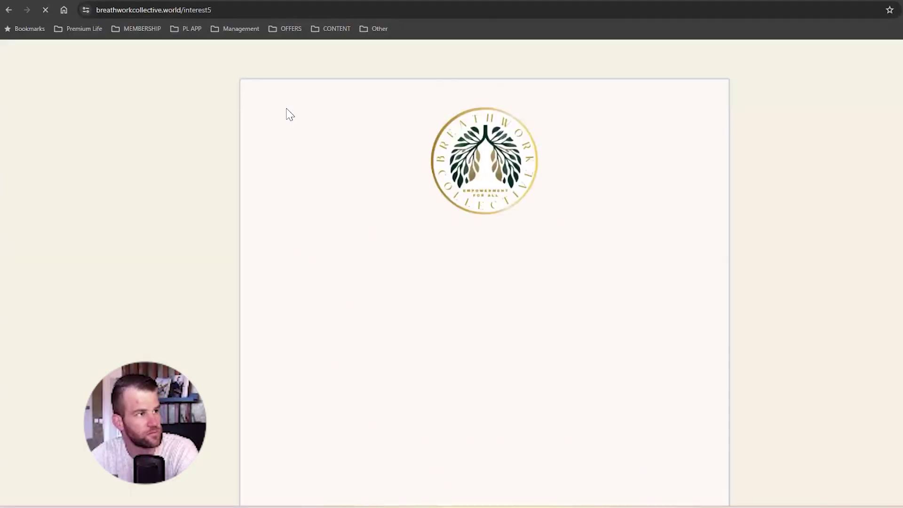
scroll(288, 178, down, 5)
click(356, 323)
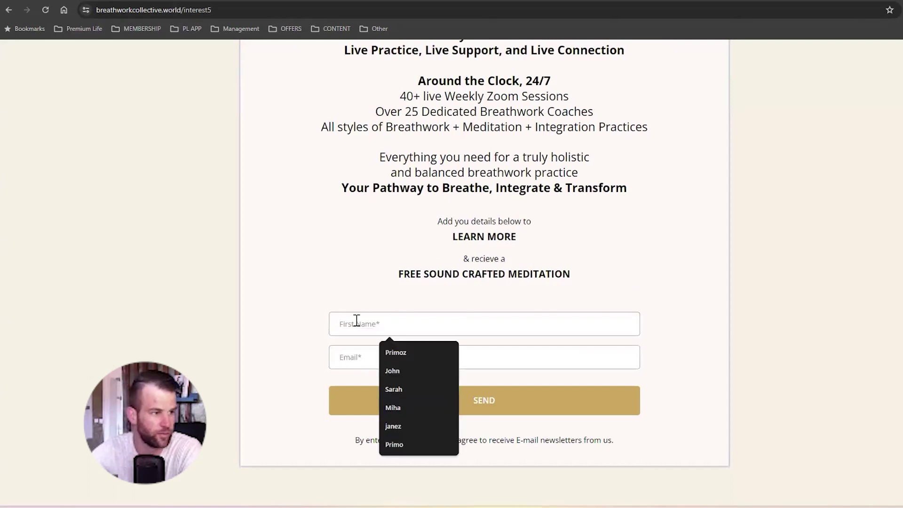
click(396, 354)
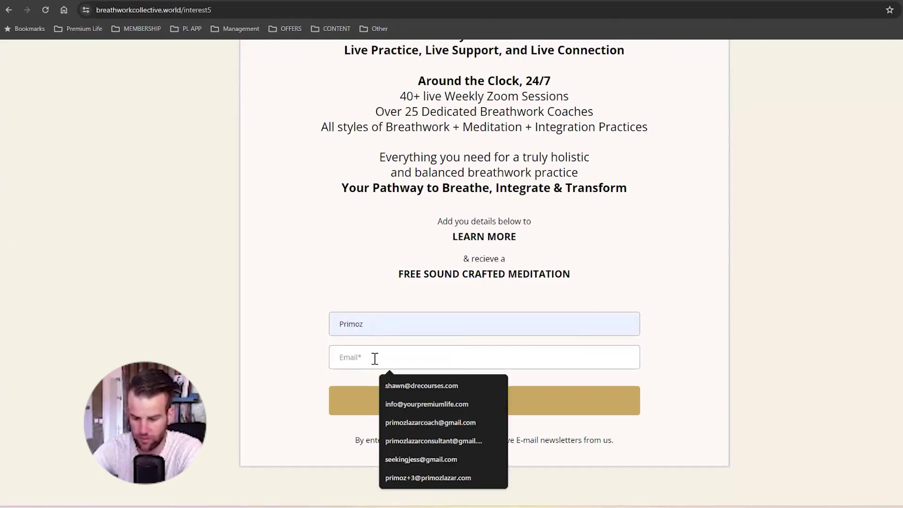
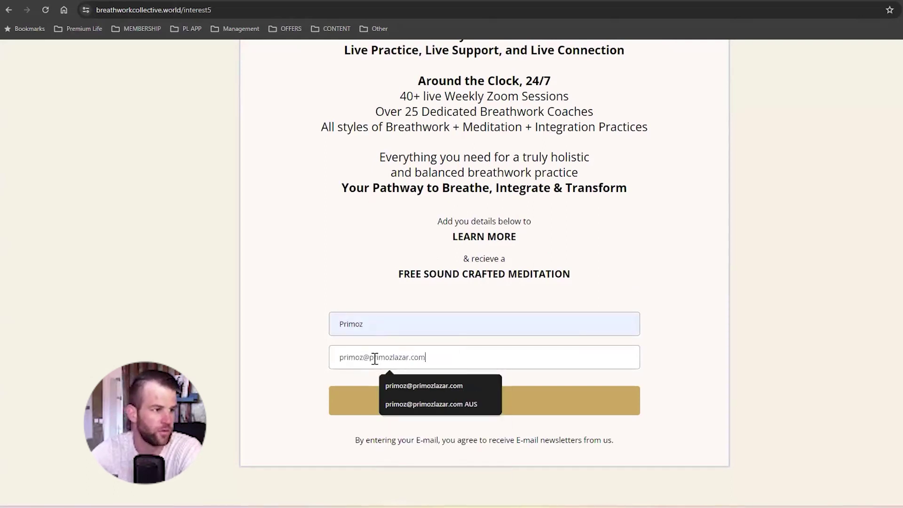
key(Return)
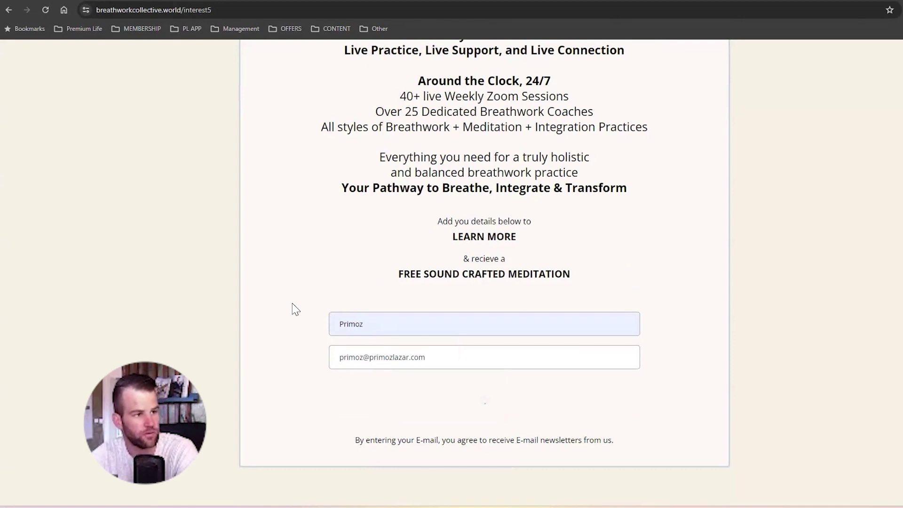
Verify the welcome email arrived and the contact carries the waitlist brandi tag
scroll(400, 254, down, 5)
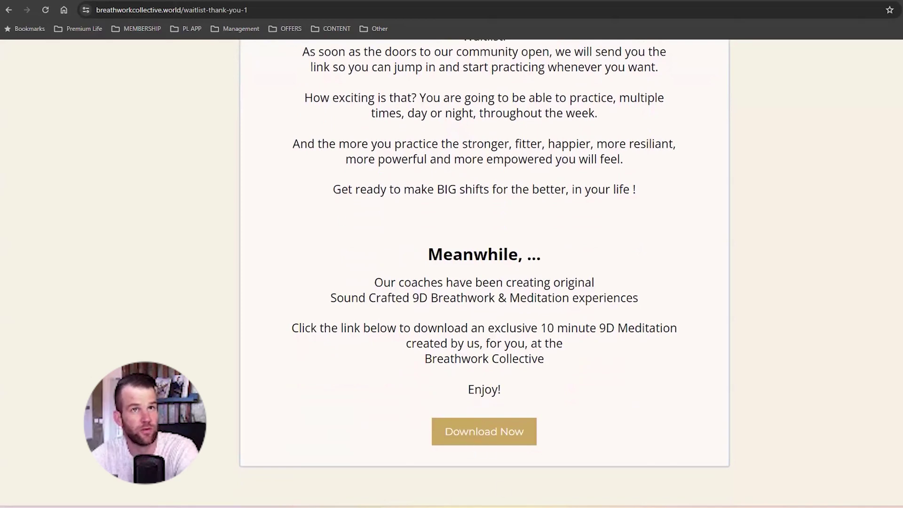
key(alt+Tab)
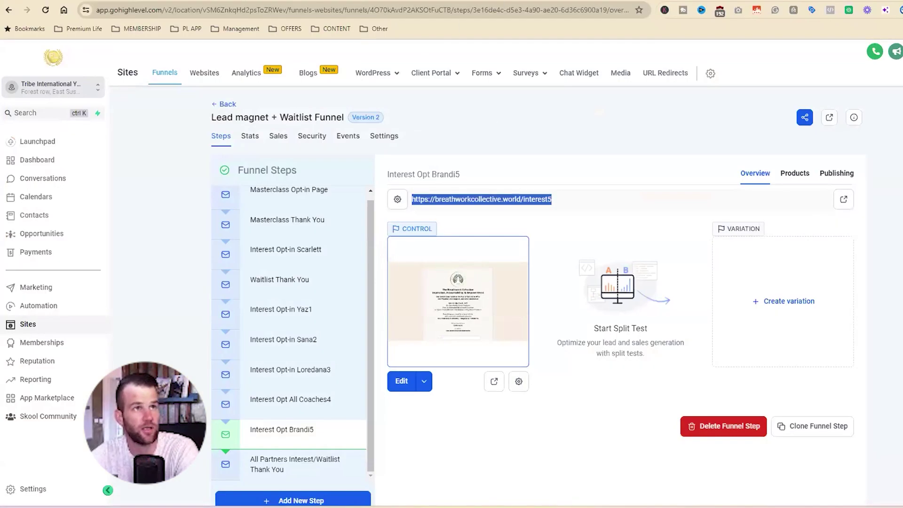
key(alt+Tab)
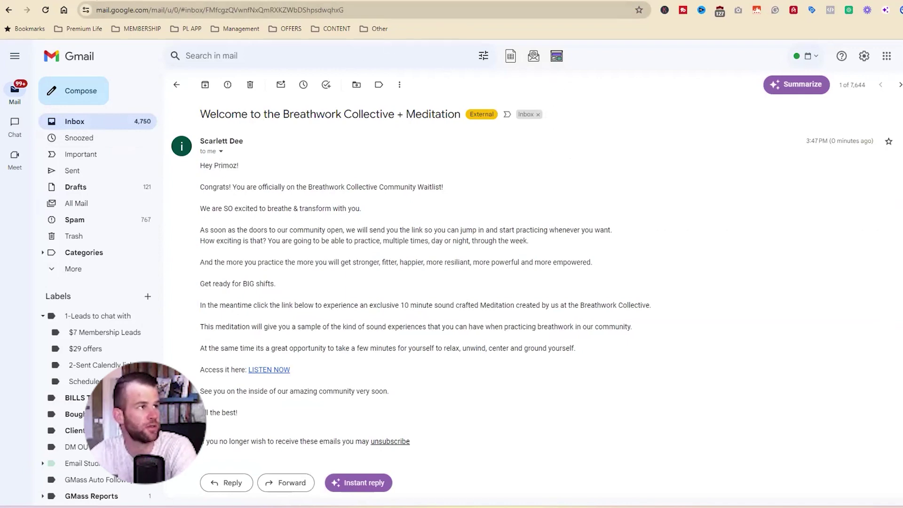
key(alt+Tab)
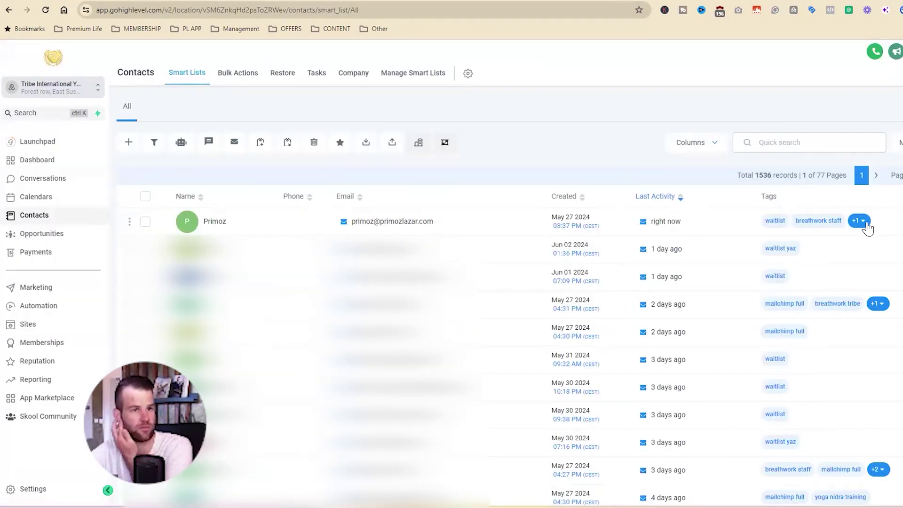
click(866, 224)
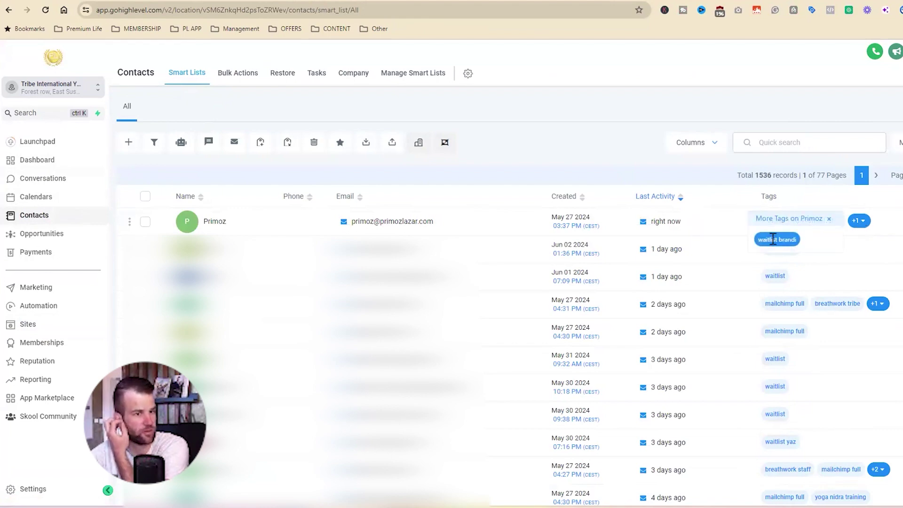